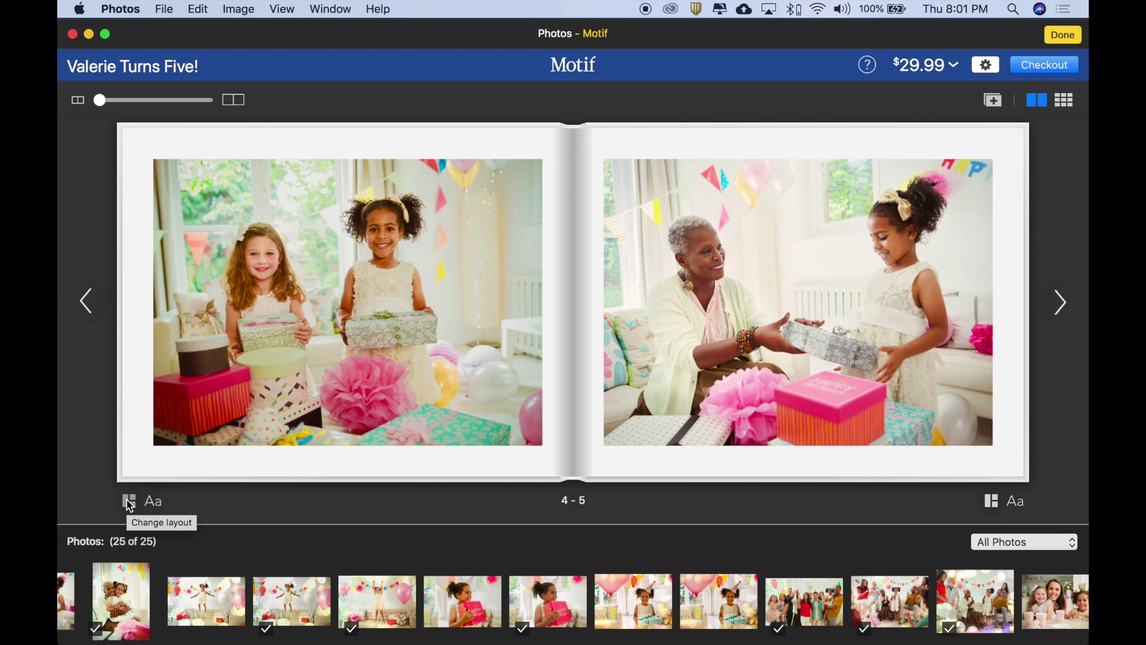
# - Browse page 4's layouts from 2 to 9 elements, settling on the six-photo designs
pyautogui.click(129, 502)
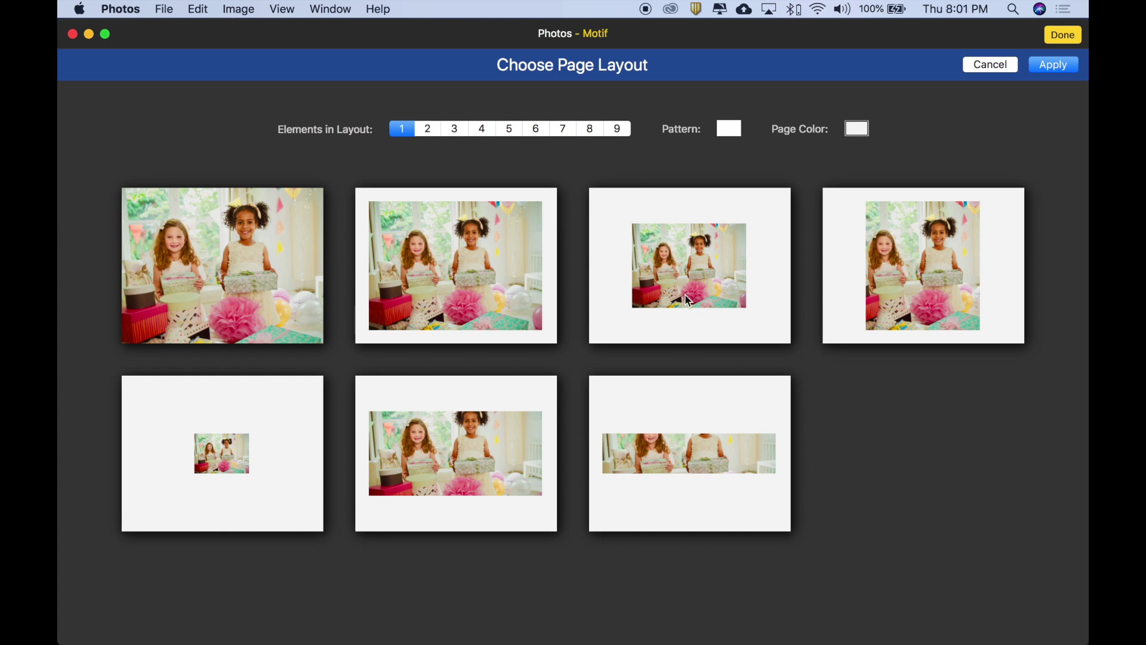
pyautogui.click(431, 137)
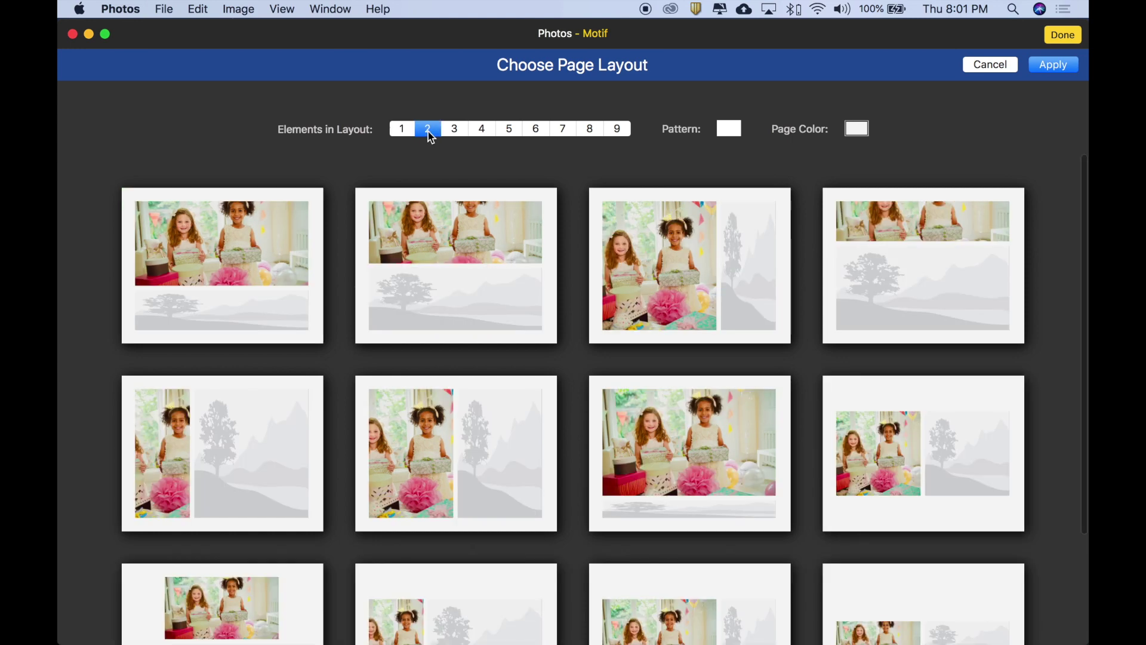
pyautogui.click(456, 133)
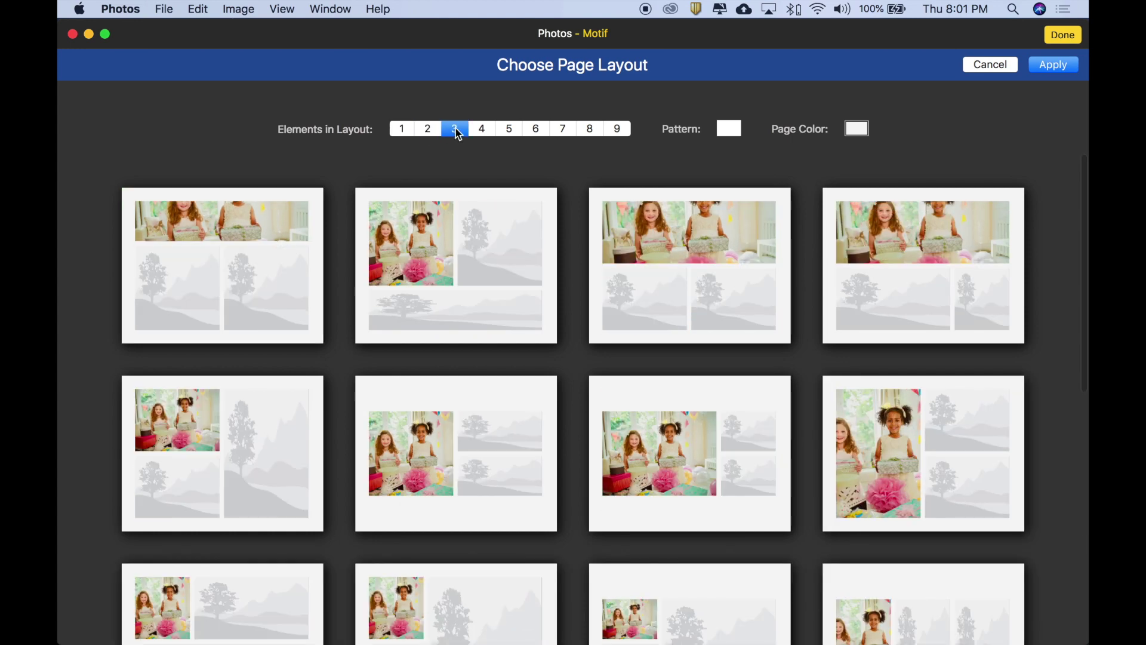
pyautogui.click(482, 133)
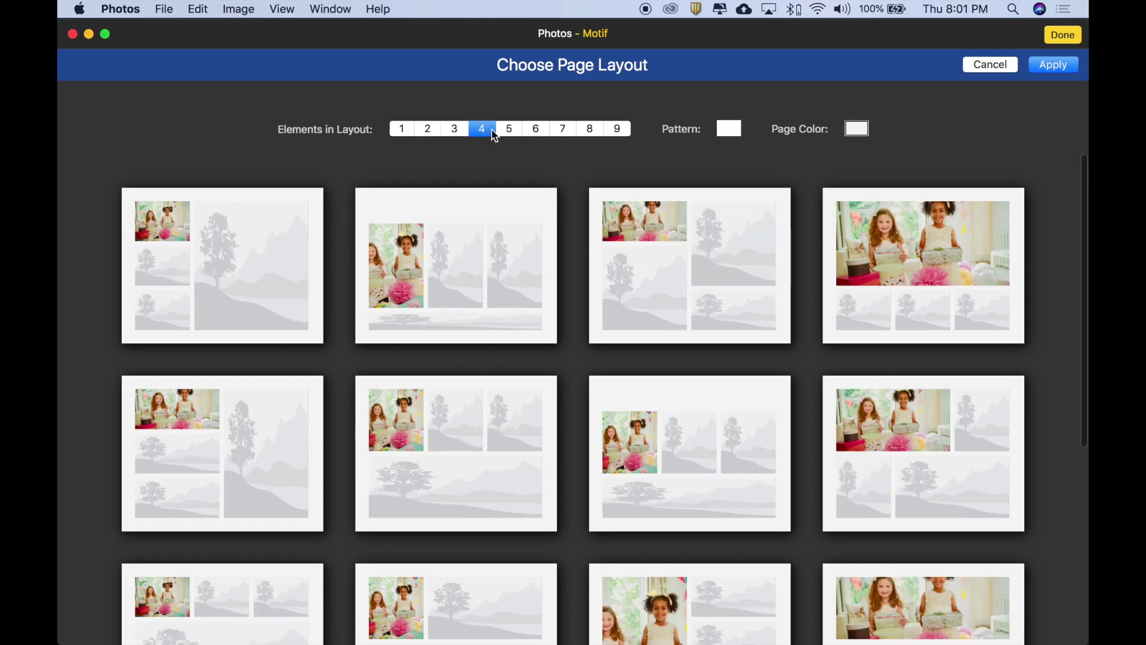
pyautogui.click(512, 134)
pyautogui.click(539, 134)
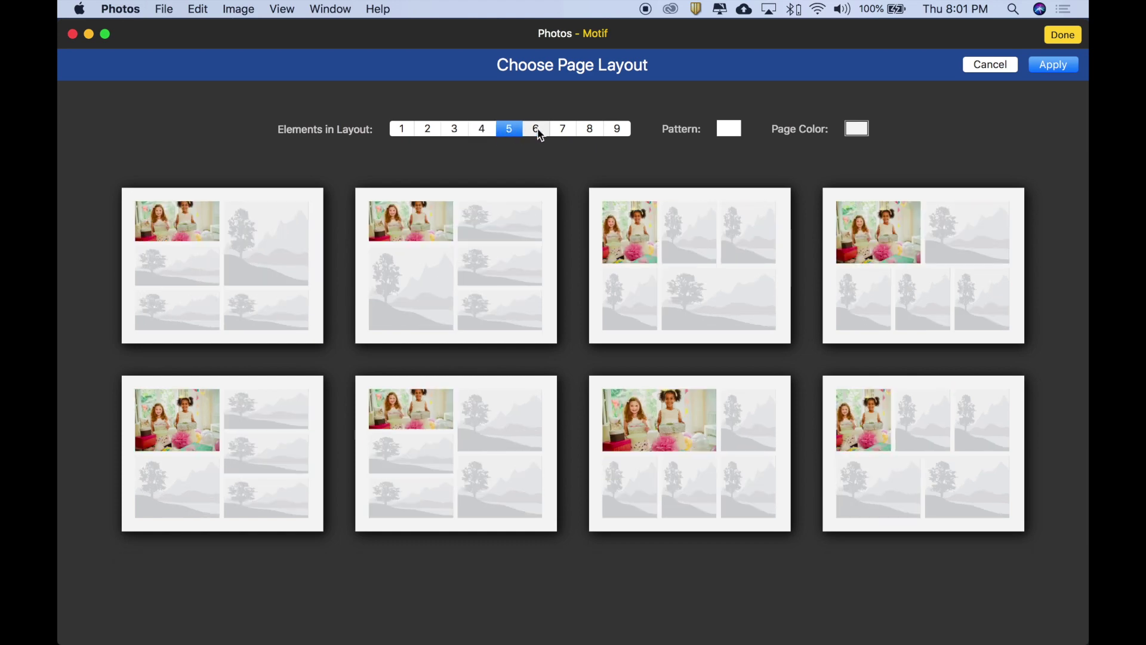
pyautogui.click(620, 132)
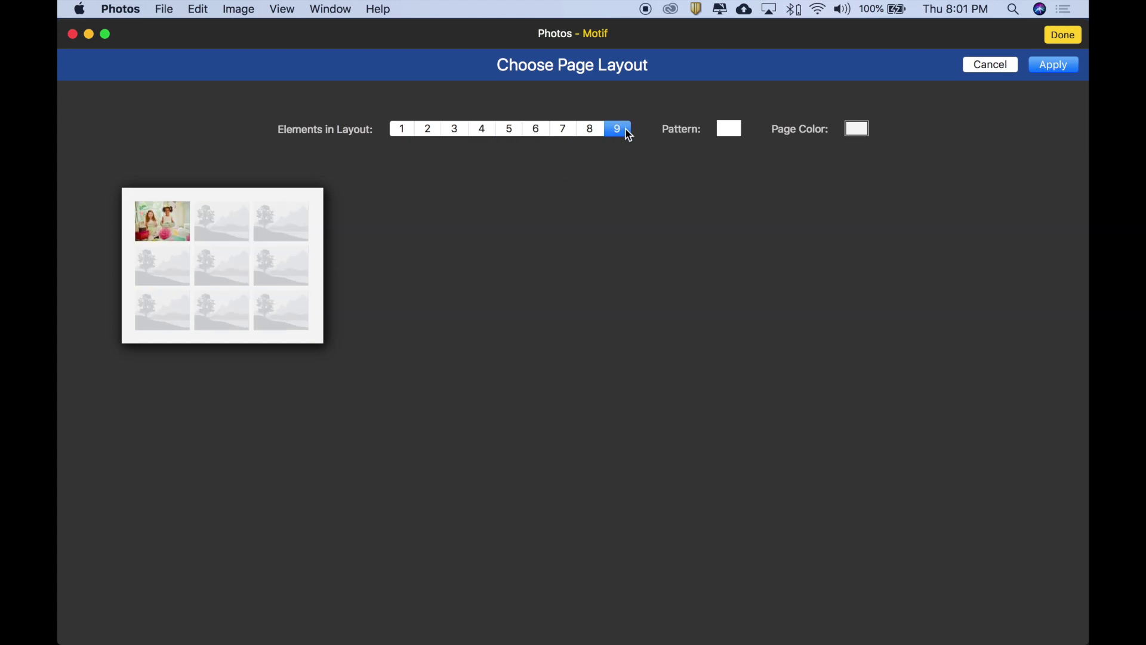
pyautogui.click(533, 135)
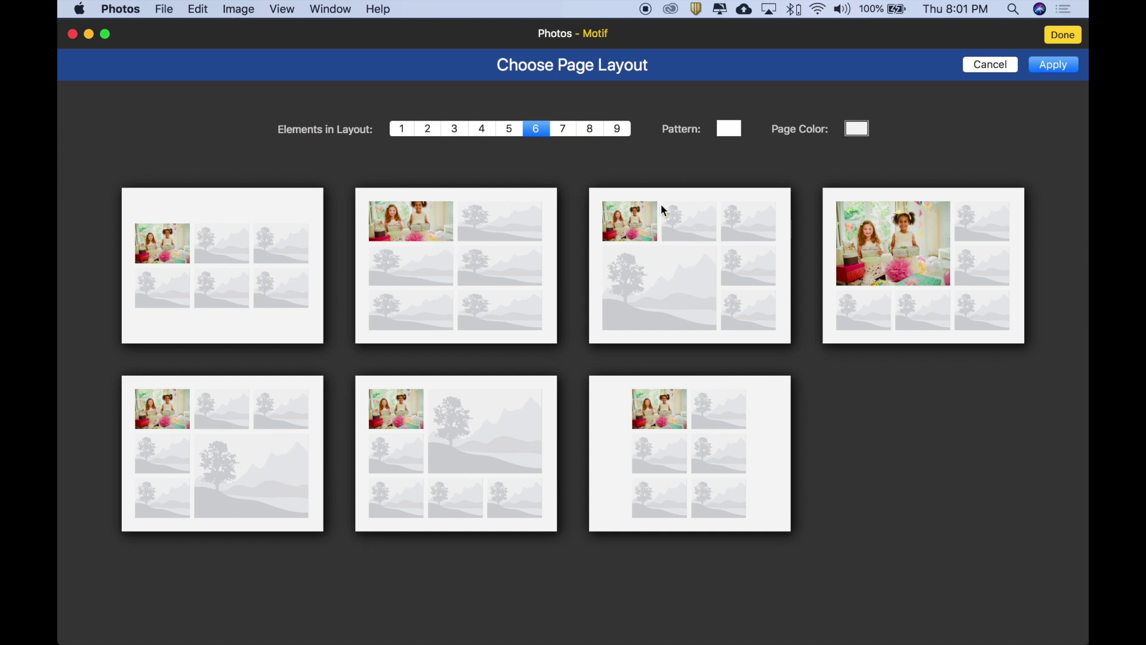
# - Apply the large-photo-plus-five layout; put the pink-book girl and party-hat girl in the bottom slots
pyautogui.doubleClick(936, 249)
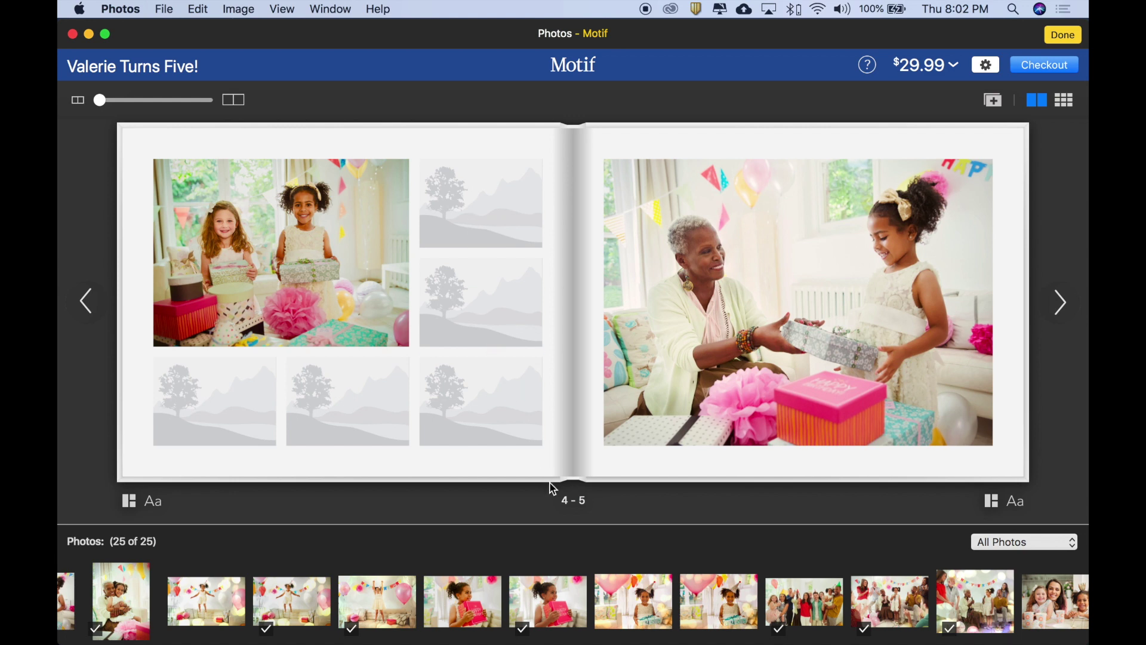
pyautogui.moveTo(467, 605); pyautogui.dragTo(215, 401)
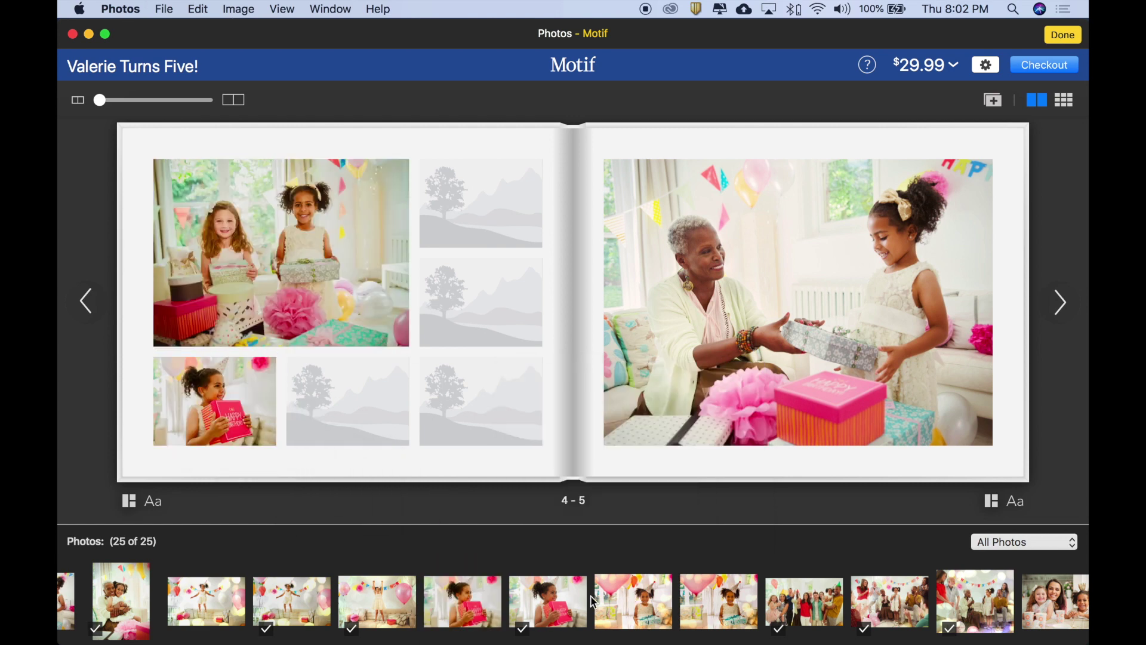
pyautogui.moveTo(630, 615); pyautogui.dragTo(365, 438)
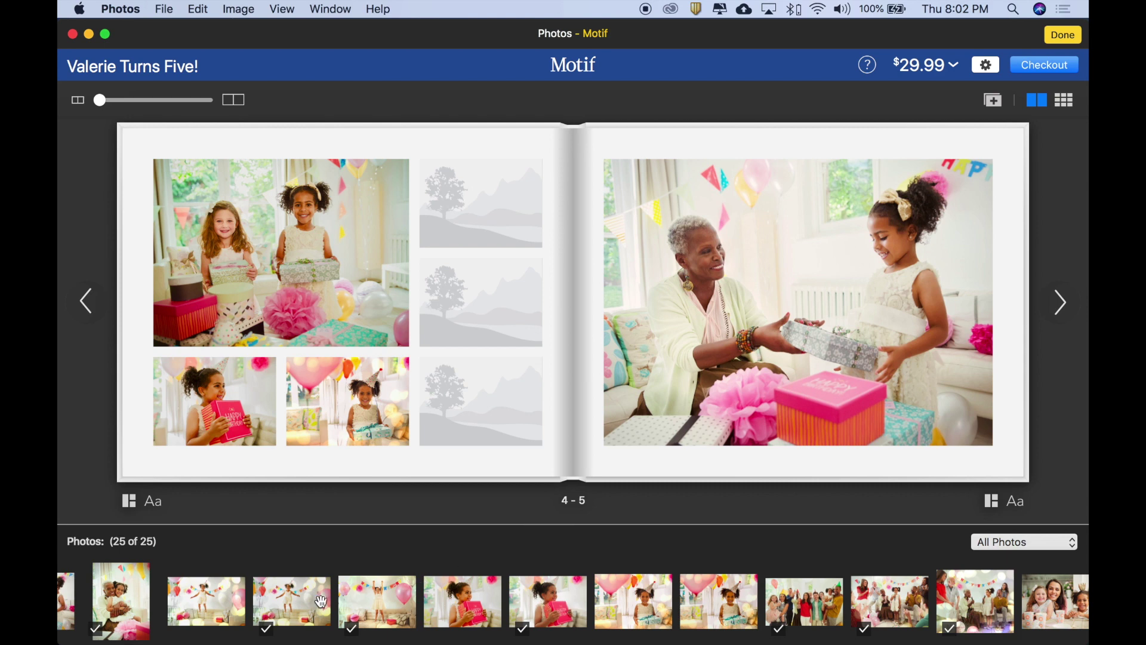
# - Fill the bottom-right, top-right (balloons photo) and last empty slots with birthday photos
pyautogui.moveTo(322, 601)
pyautogui.hscroll(-5, 322, 603)
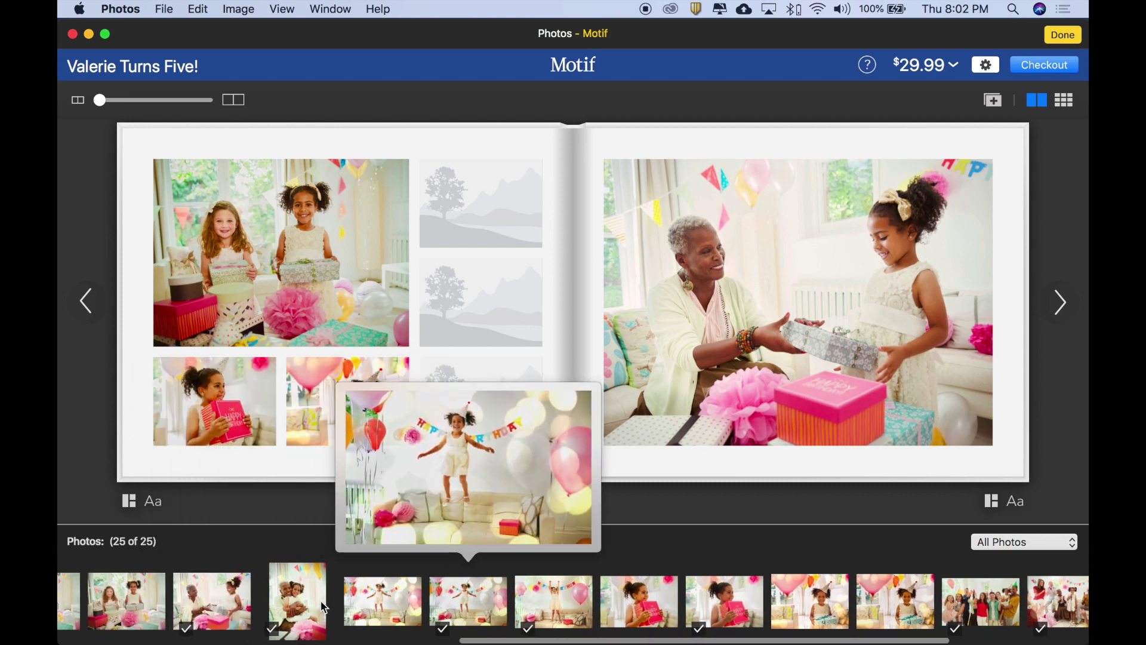
pyautogui.hscroll(-10, 324, 608)
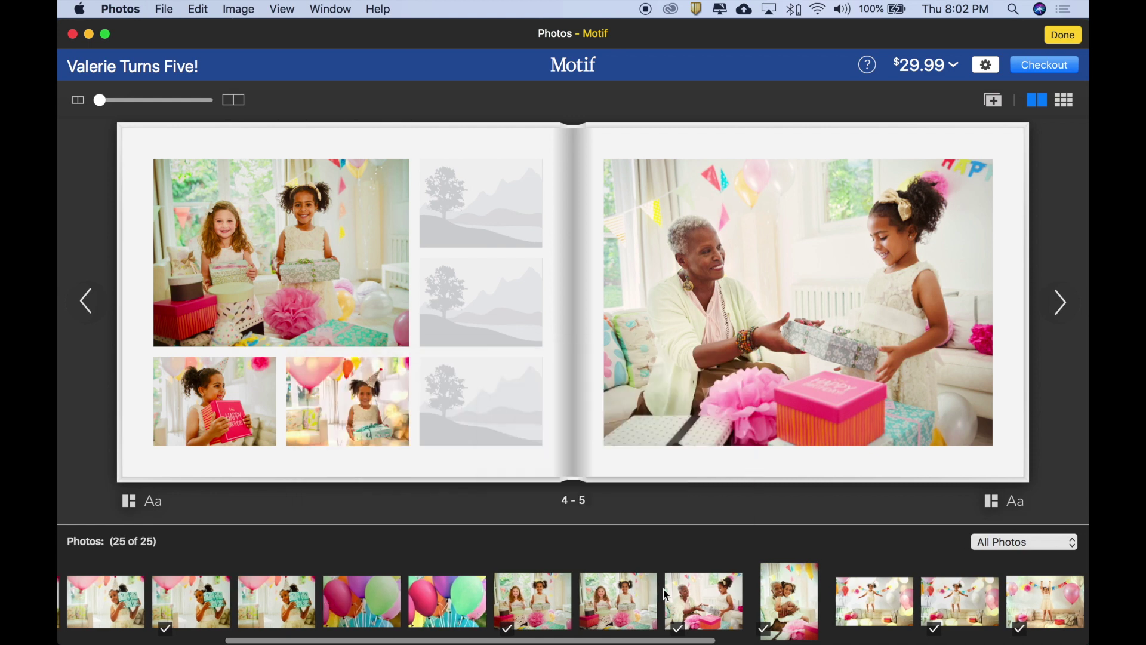
pyautogui.moveTo(299, 594); pyautogui.dragTo(463, 412)
pyautogui.moveTo(463, 624); pyautogui.dragTo(486, 236)
pyautogui.moveTo(339, 576)
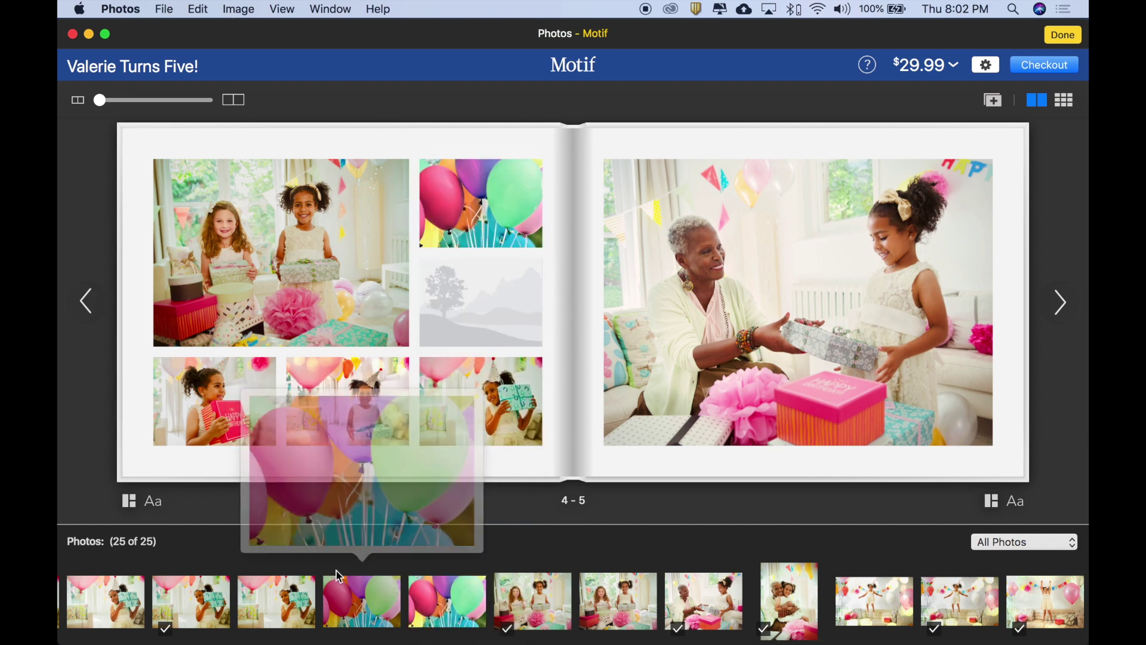
pyautogui.hscroll(-3, 507, 621)
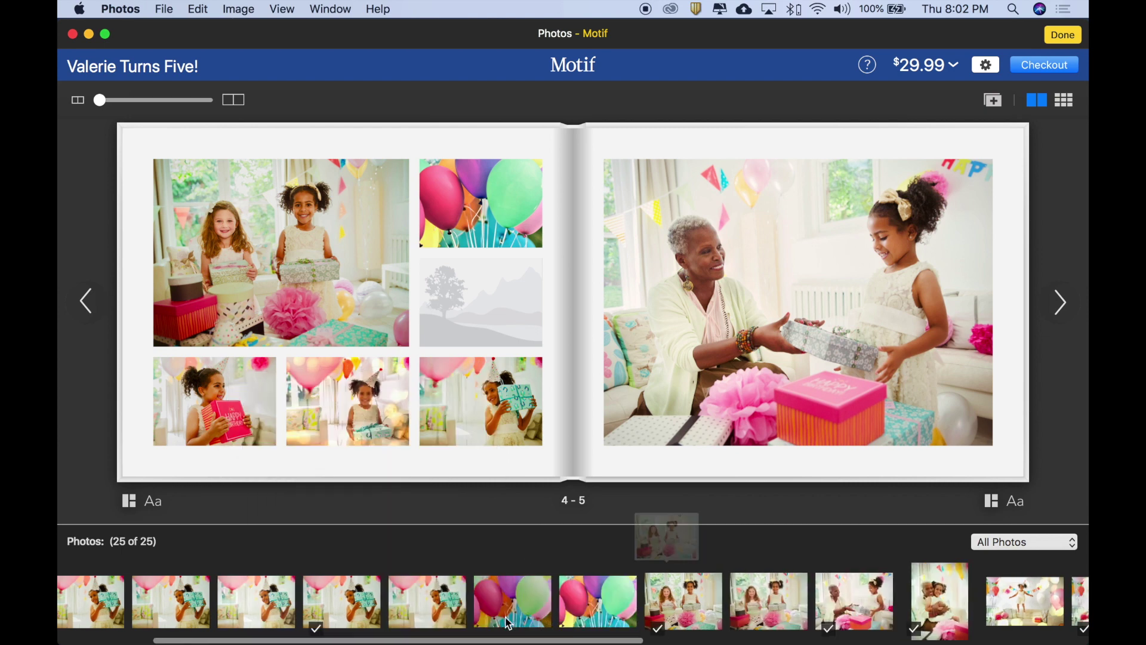
pyautogui.hscroll(-3, 508, 624)
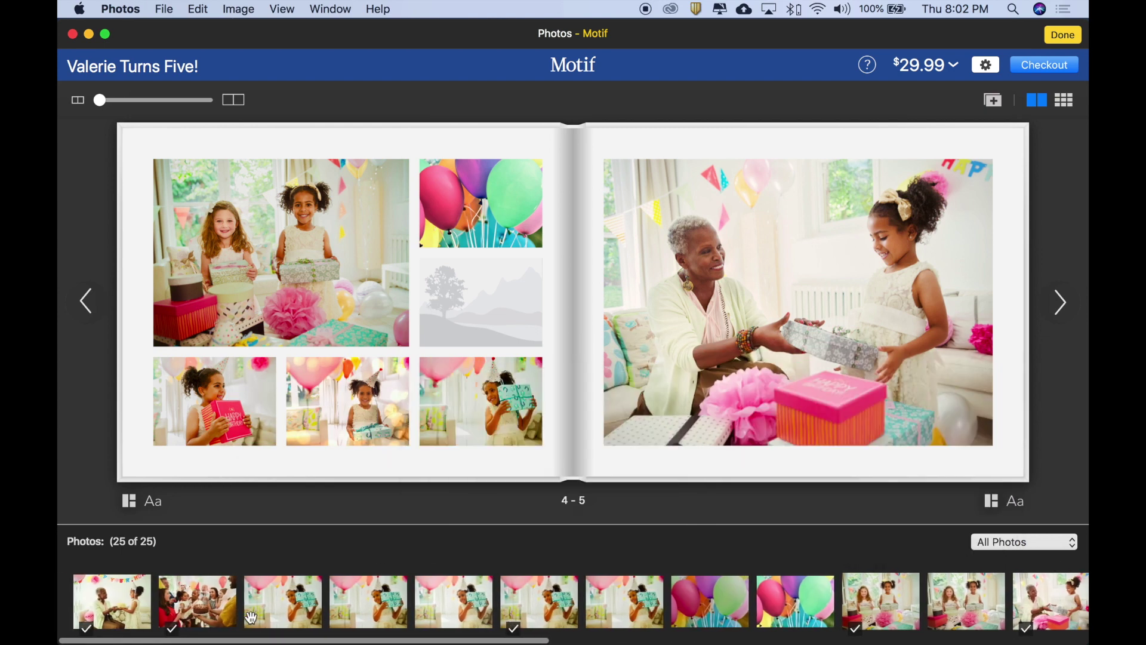
pyautogui.moveTo(141, 604); pyautogui.dragTo(520, 293)
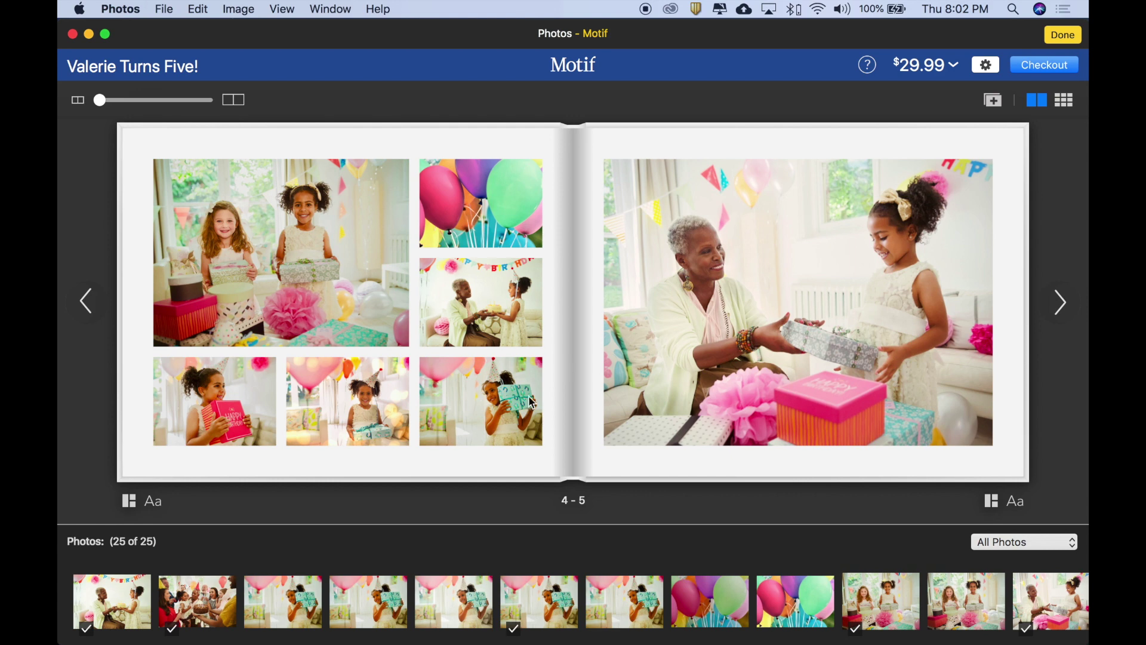
# - Reopen page 4's layout choices, switching Elements in Layout from 5 to 4
pyautogui.click(128, 504)
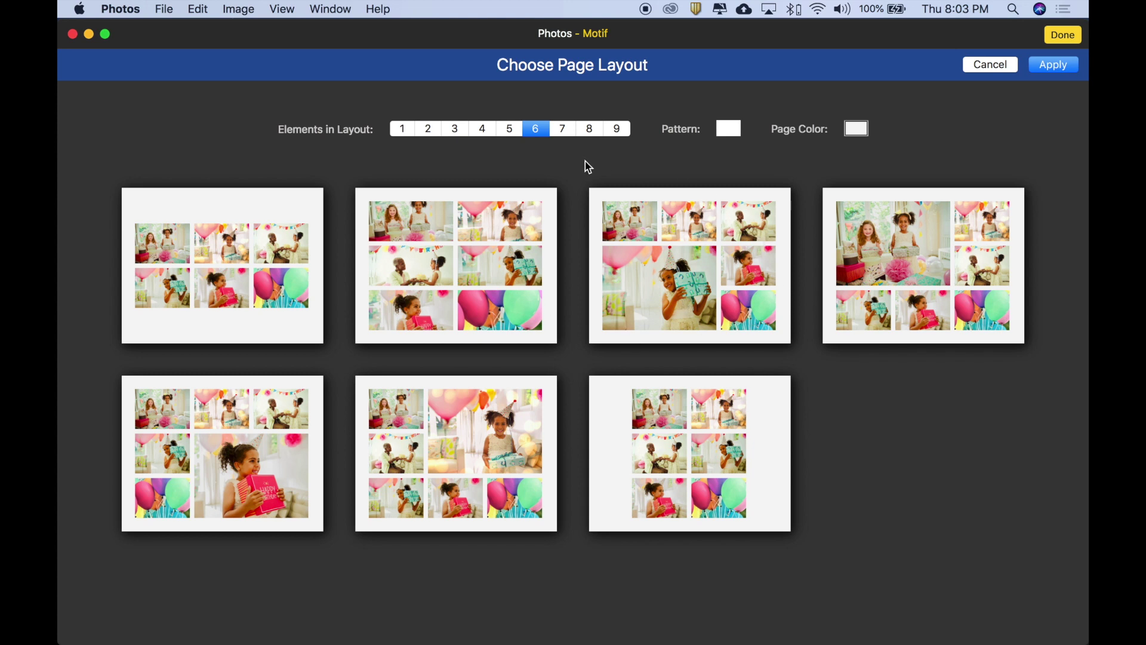
pyautogui.click(516, 132)
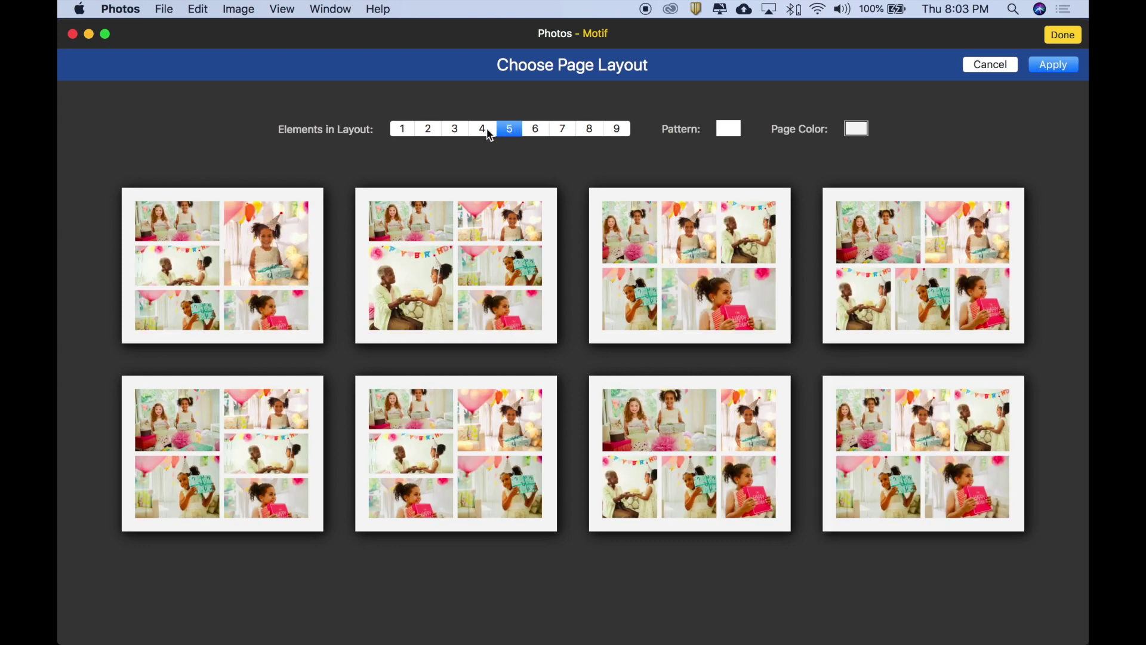
pyautogui.click(488, 132)
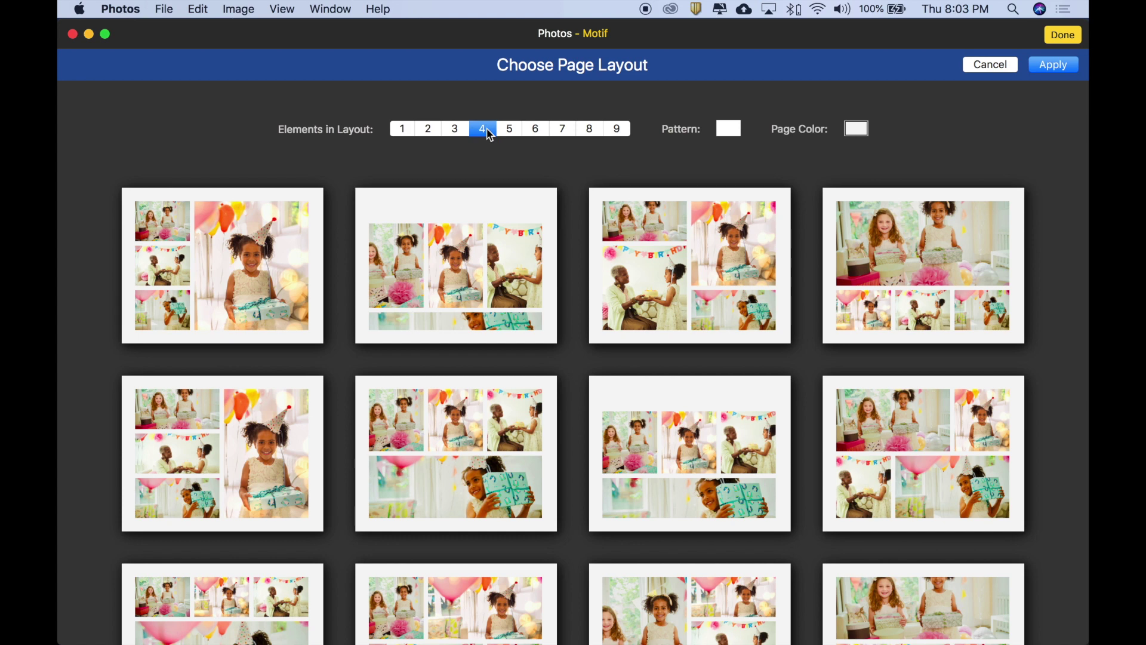
# - Apply the three-small-plus-one-large layout, widening the left column and making the middle-left photo taller
pyautogui.doubleClick(291, 267)
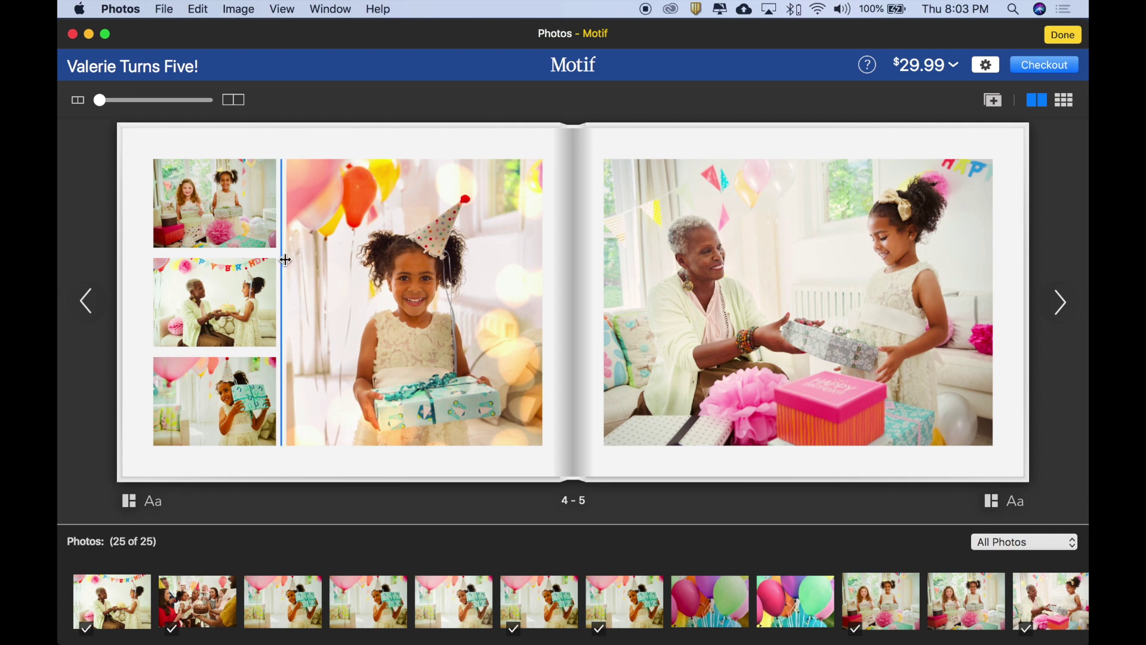
pyautogui.moveTo(281, 260)
pyautogui.mouseDown()
pyautogui.moveTo(339, 263)
pyautogui.moveTo(250, 270)
pyautogui.moveTo(298, 265)
pyautogui.mouseUp()
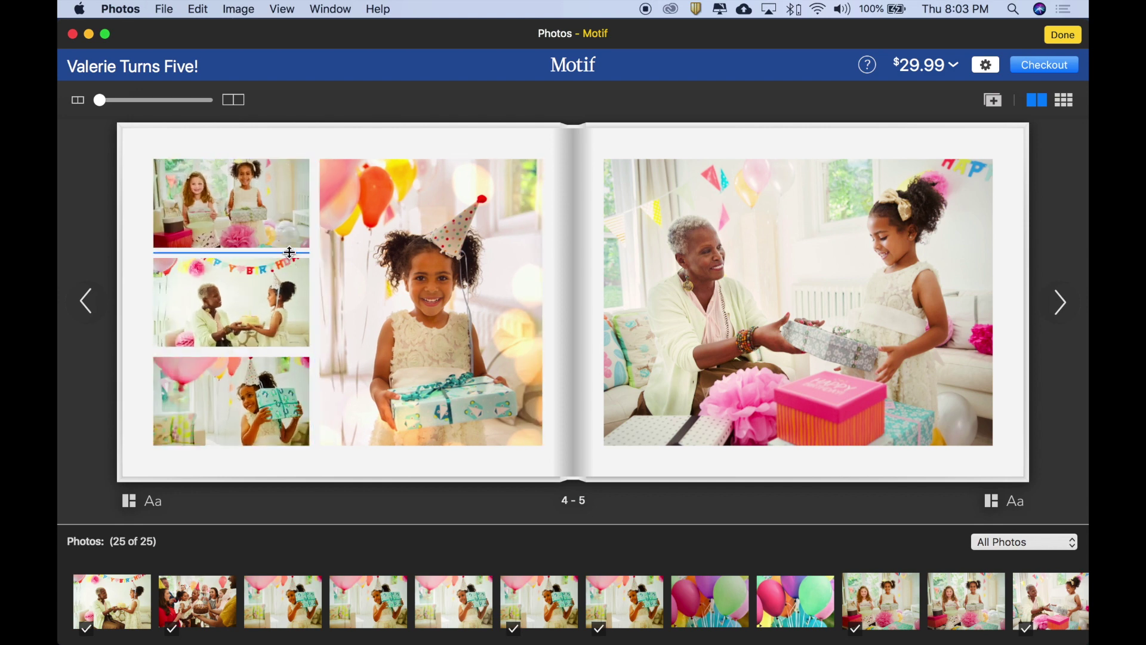
pyautogui.moveTo(290, 253)
pyautogui.mouseDown()
pyautogui.moveTo(286, 227)
pyautogui.moveTo(289, 256)
pyautogui.mouseUp()
pyautogui.moveTo(267, 352)
pyautogui.mouseDown()
pyautogui.moveTo(268, 377)
pyautogui.moveTo(258, 352)
pyautogui.mouseUp()
# - Delete the middle-left photo and stretch the bottom-left photo up to fill the gap
pyautogui.click(274, 307)
pyautogui.click(360, 370)
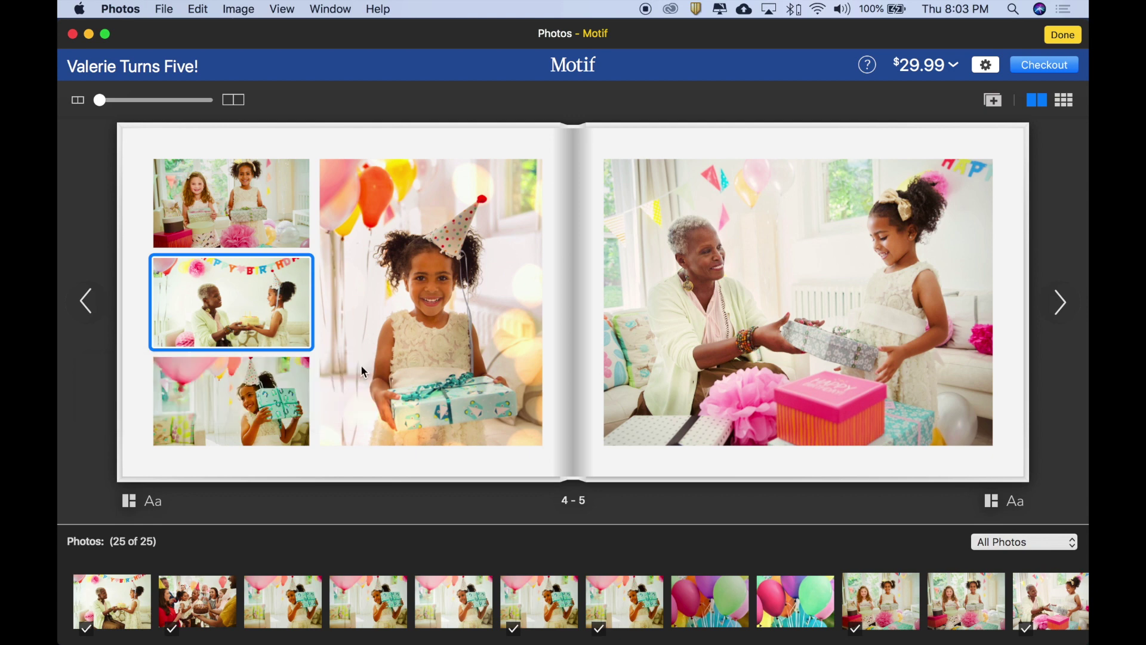
pyautogui.moveTo(268, 353); pyautogui.dragTo(267, 273)
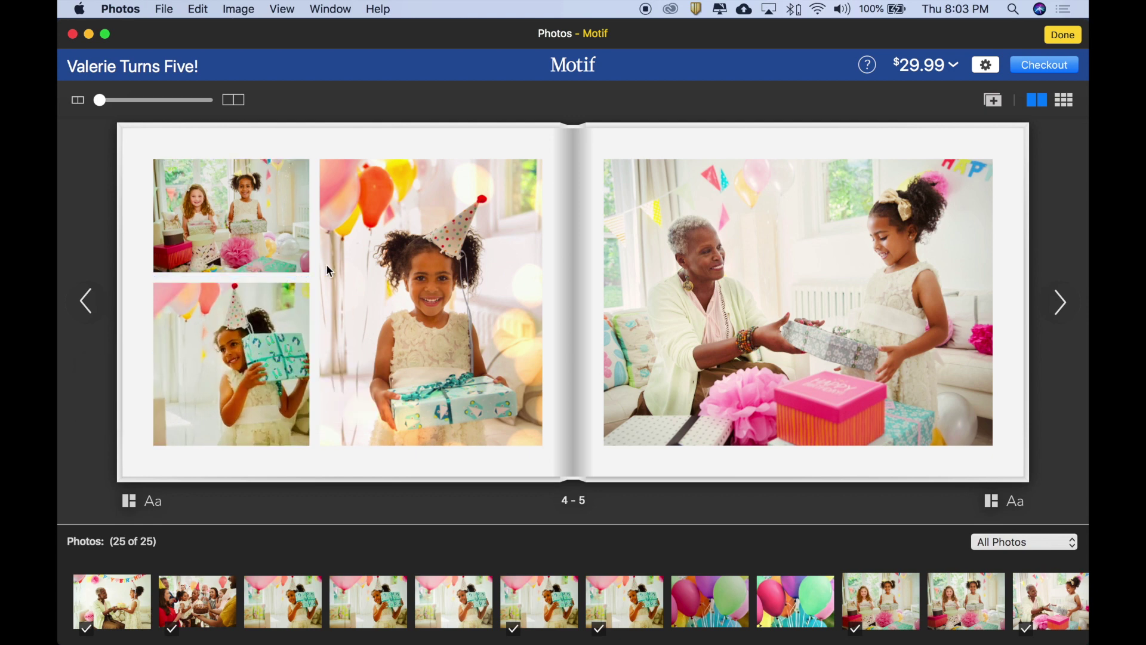
# - Place the gift-exchange photo from the strip into page 4's bottom-left slot
pyautogui.click(256, 236)
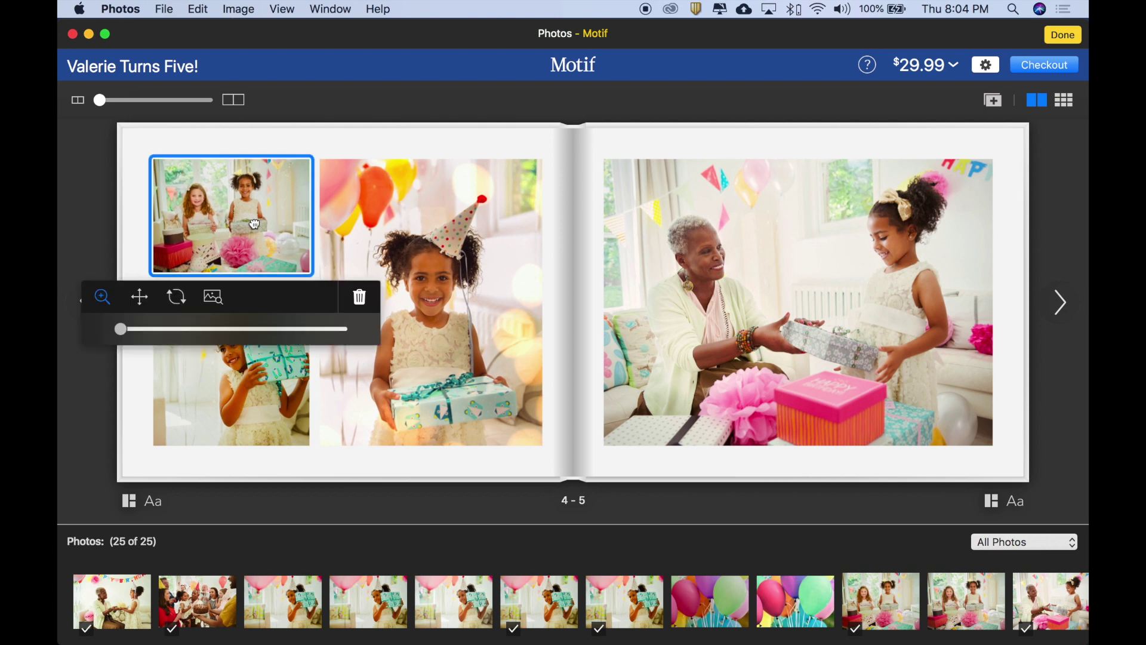
pyautogui.click(257, 365)
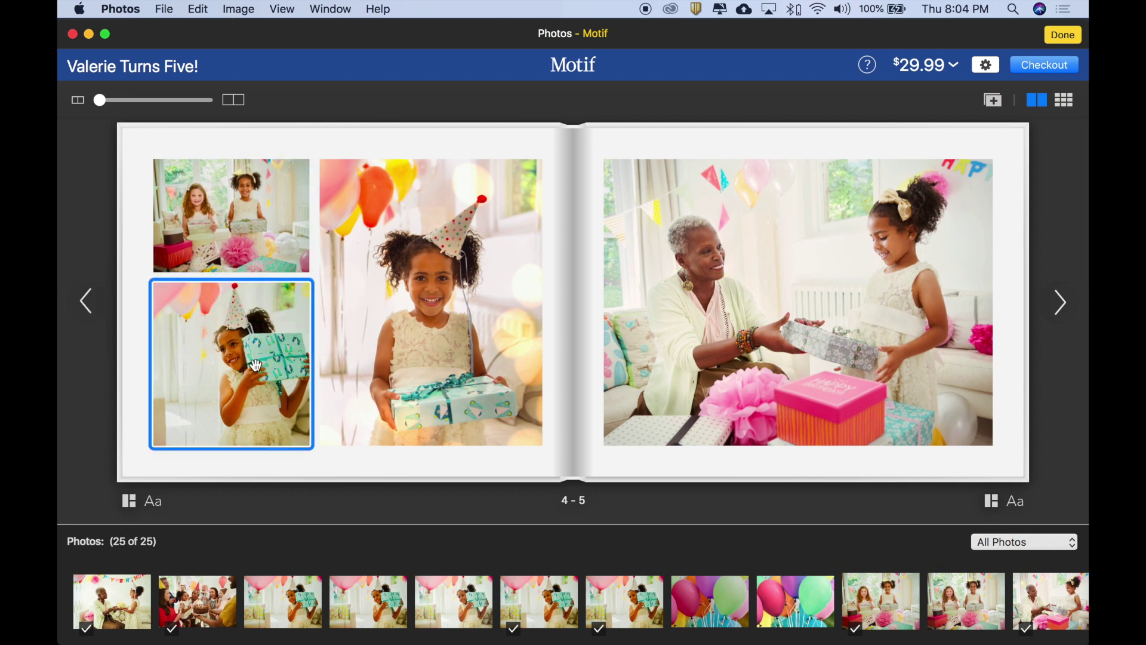
pyautogui.click(453, 511)
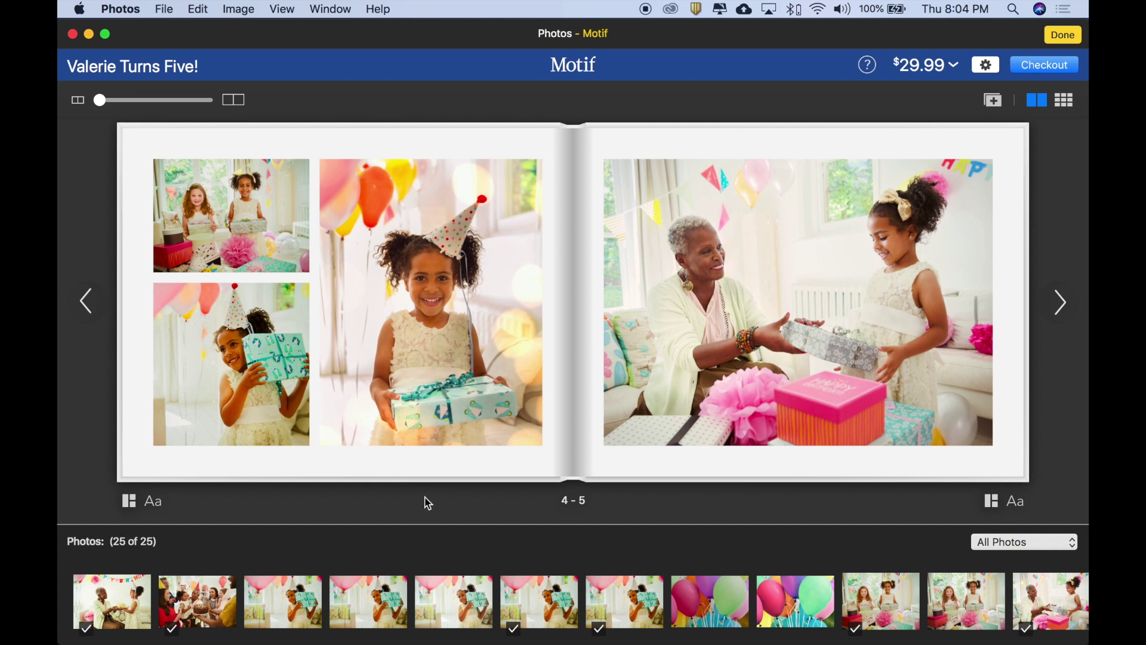
pyautogui.moveTo(119, 608); pyautogui.dragTo(250, 463)
pyautogui.click(265, 401)
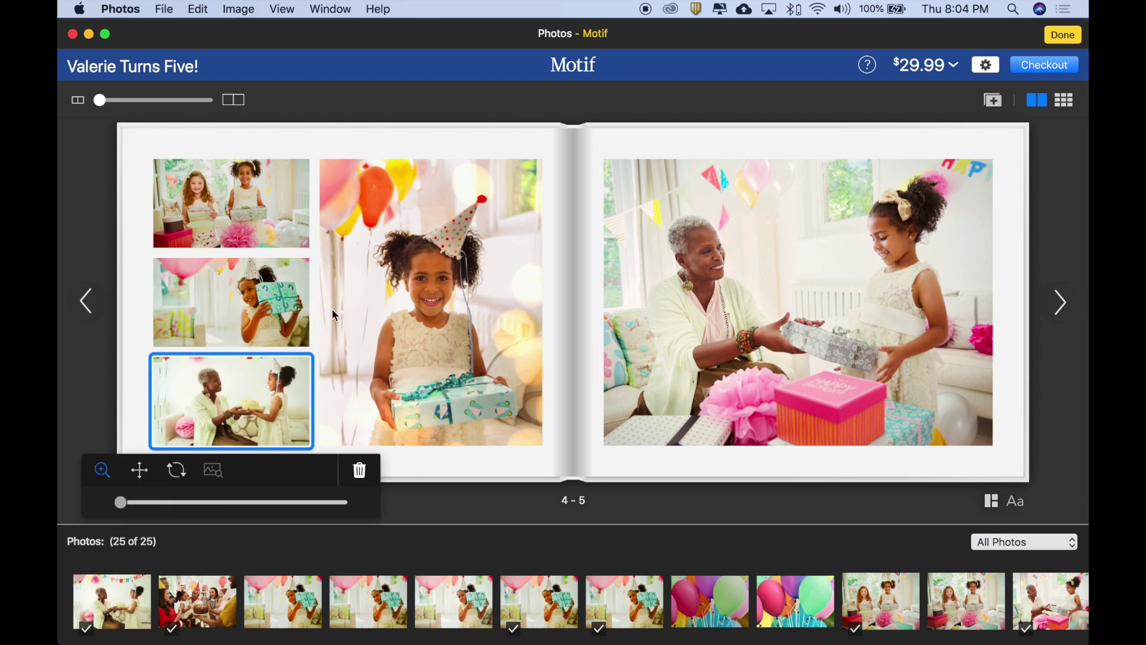